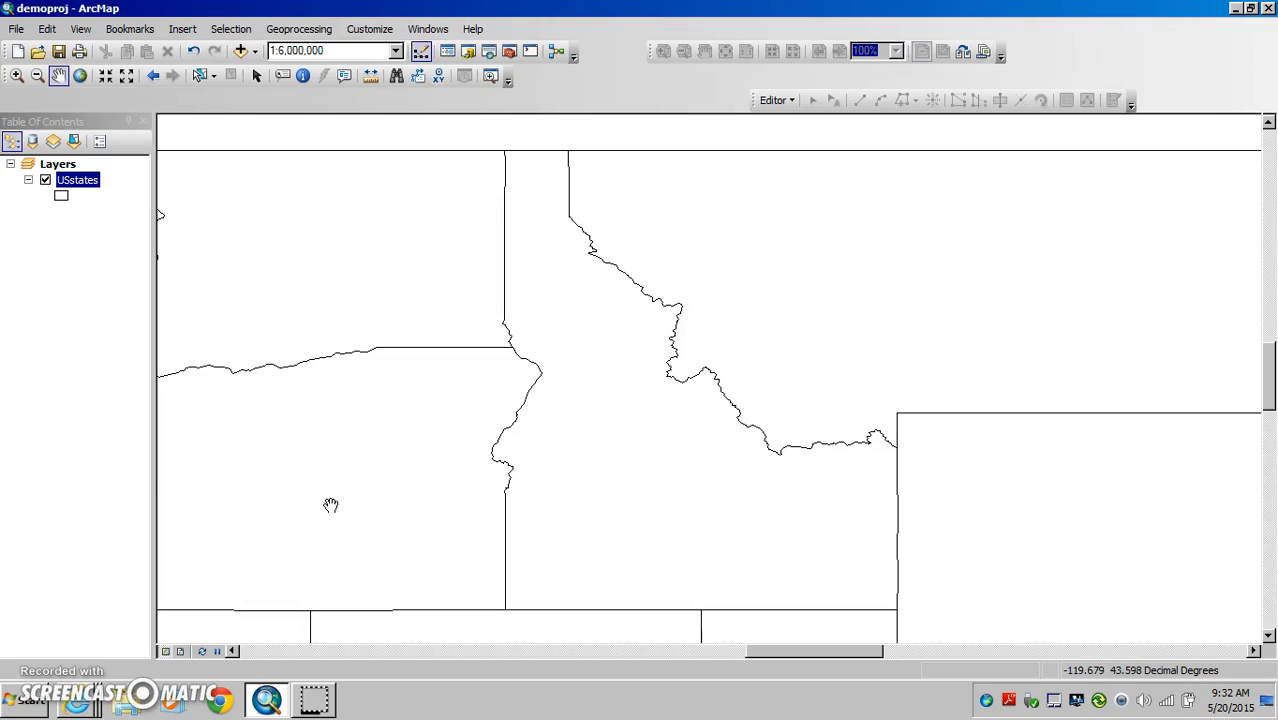
left_click(380, 513)
left_click(279, 406)
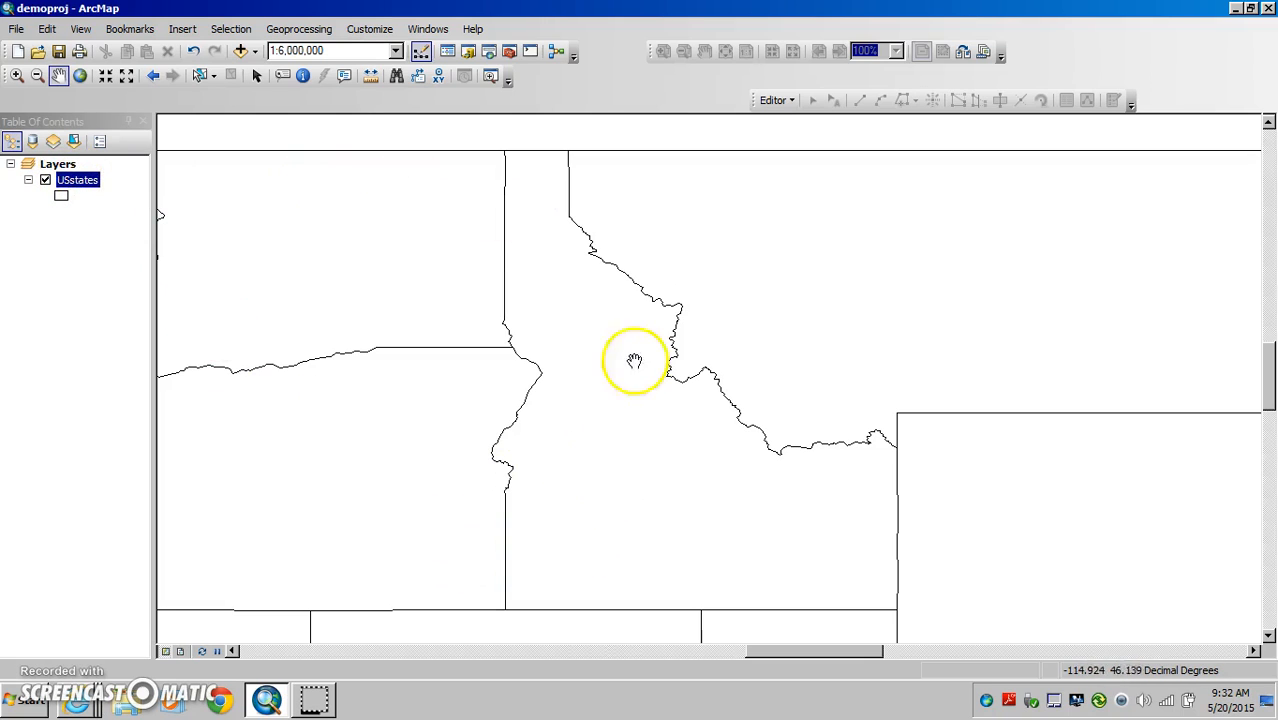
left_click(371, 29)
mouse_move(383, 52)
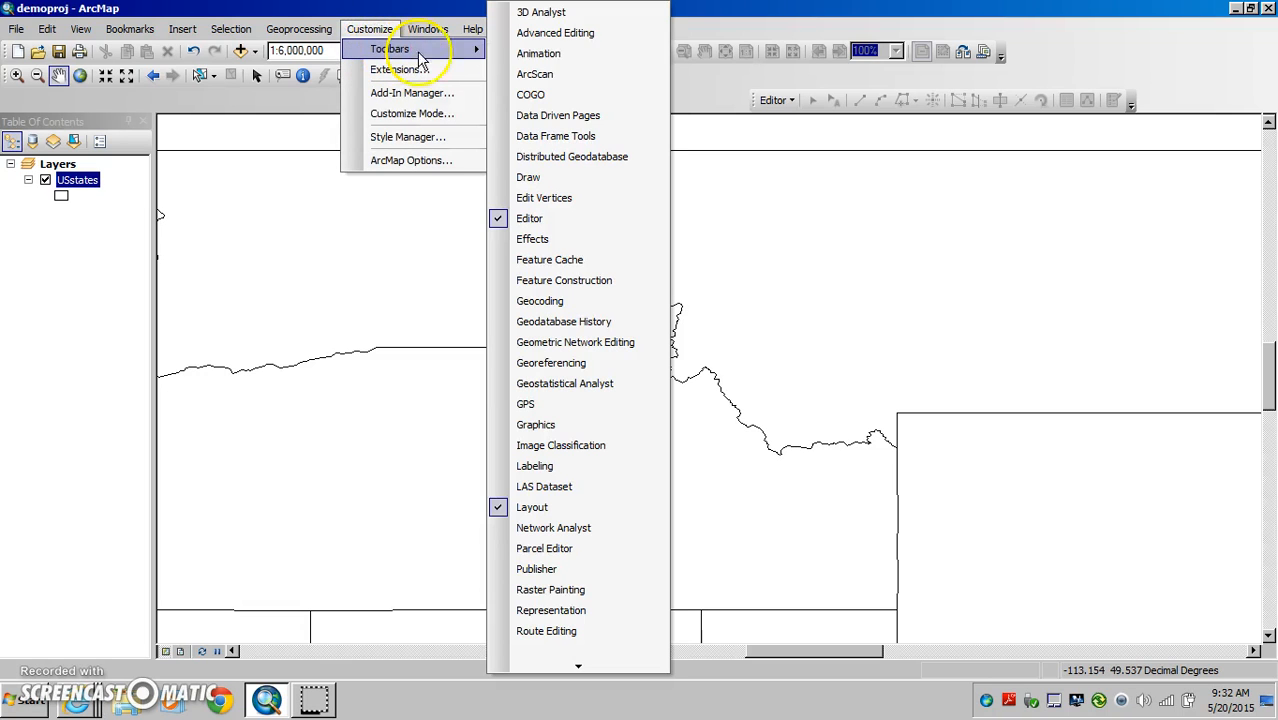
left_click(718, 100)
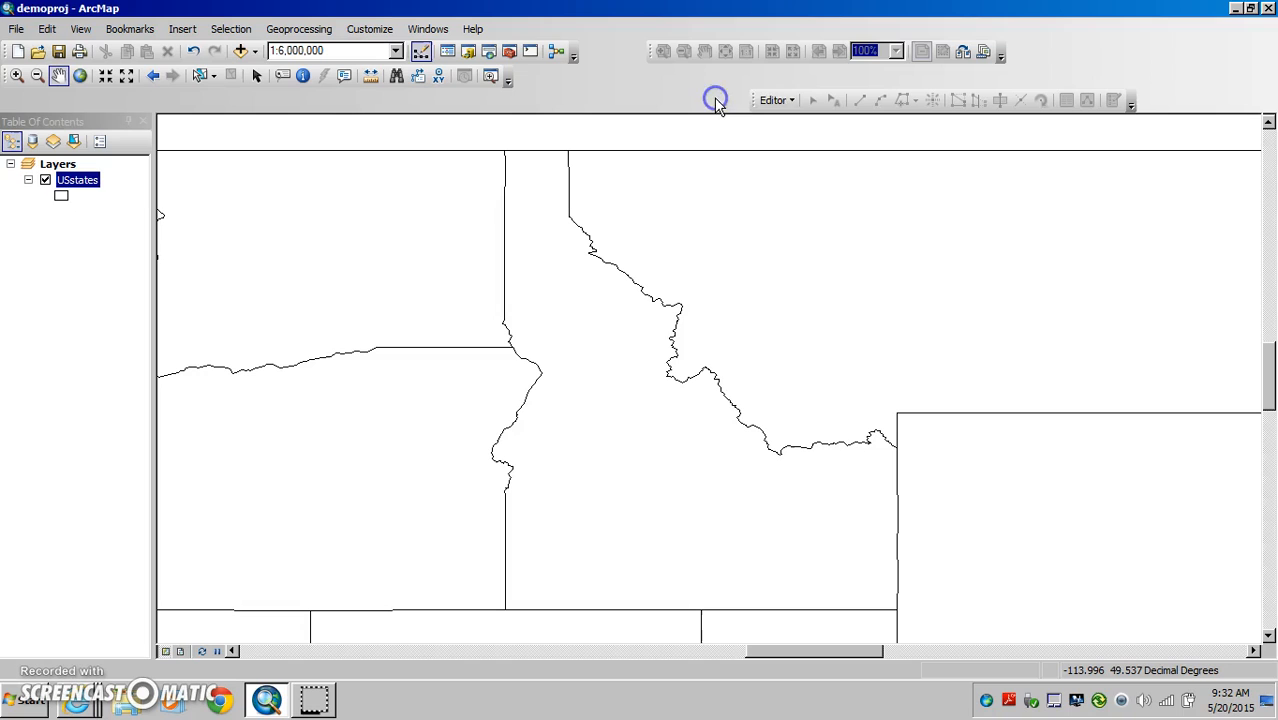
- Start an edit session on the USstates layer
left_click(793, 102)
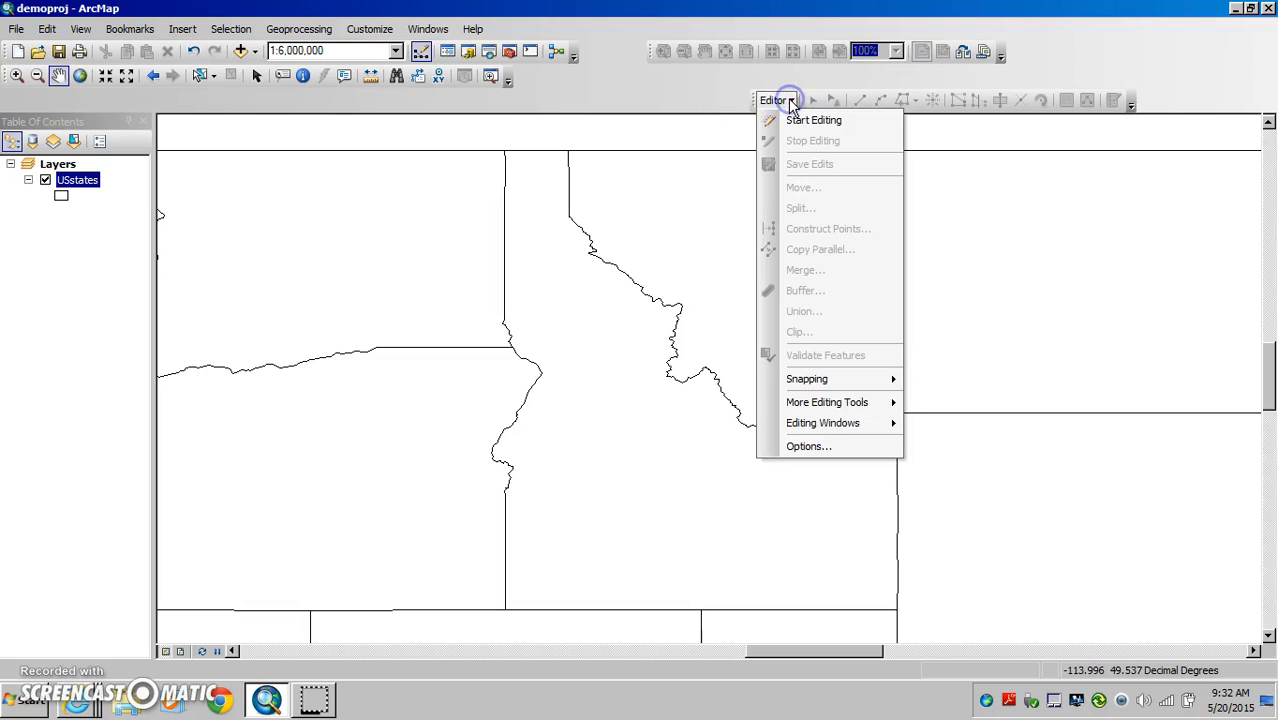
left_click(813, 120)
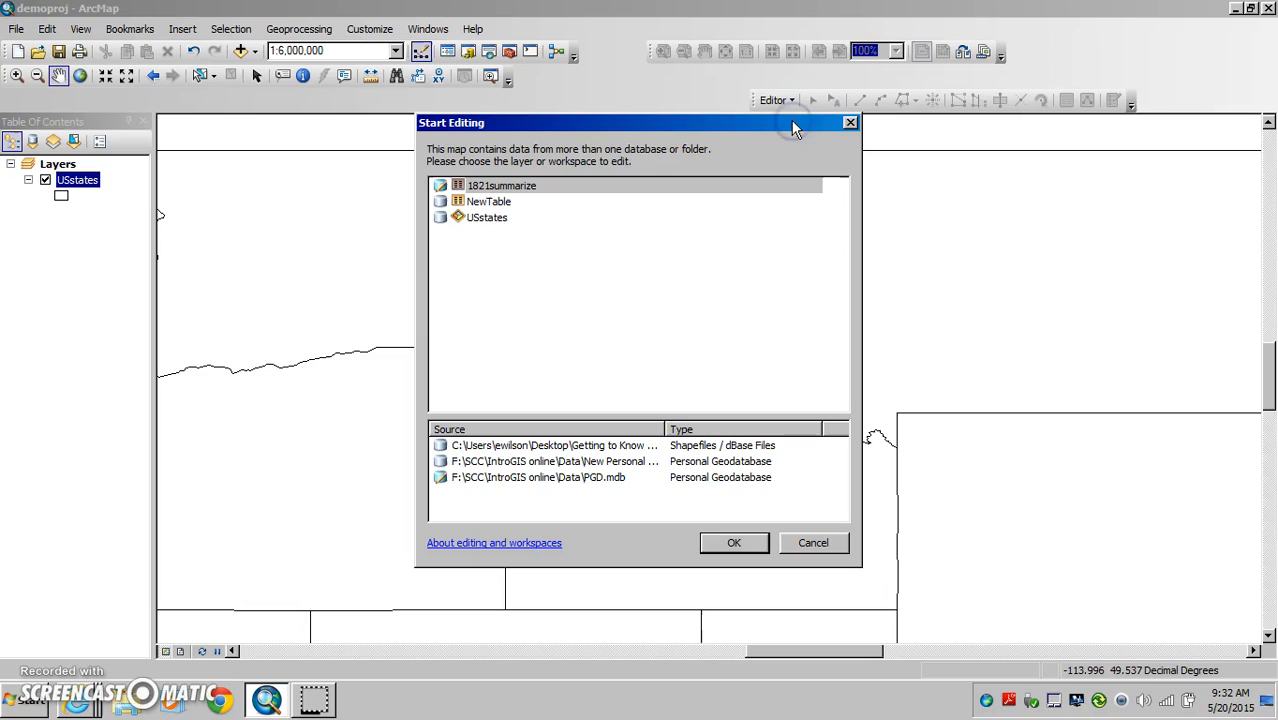
left_click(487, 218)
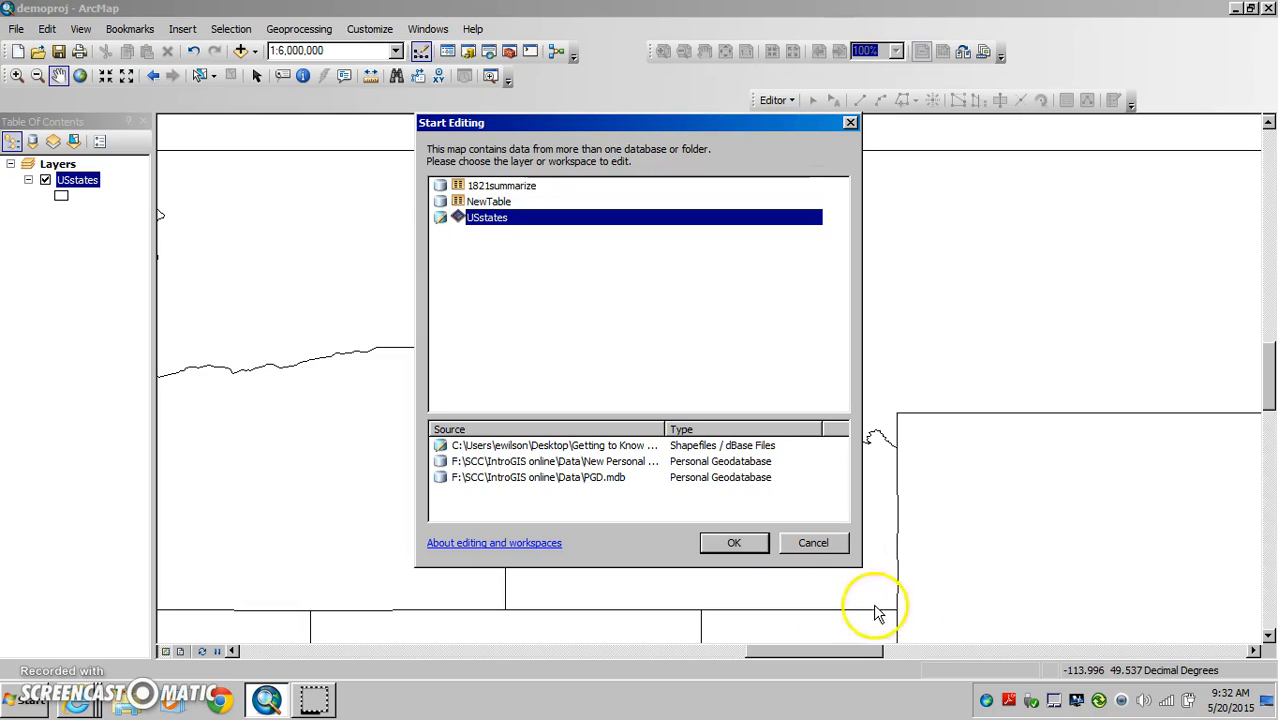
left_click(736, 542)
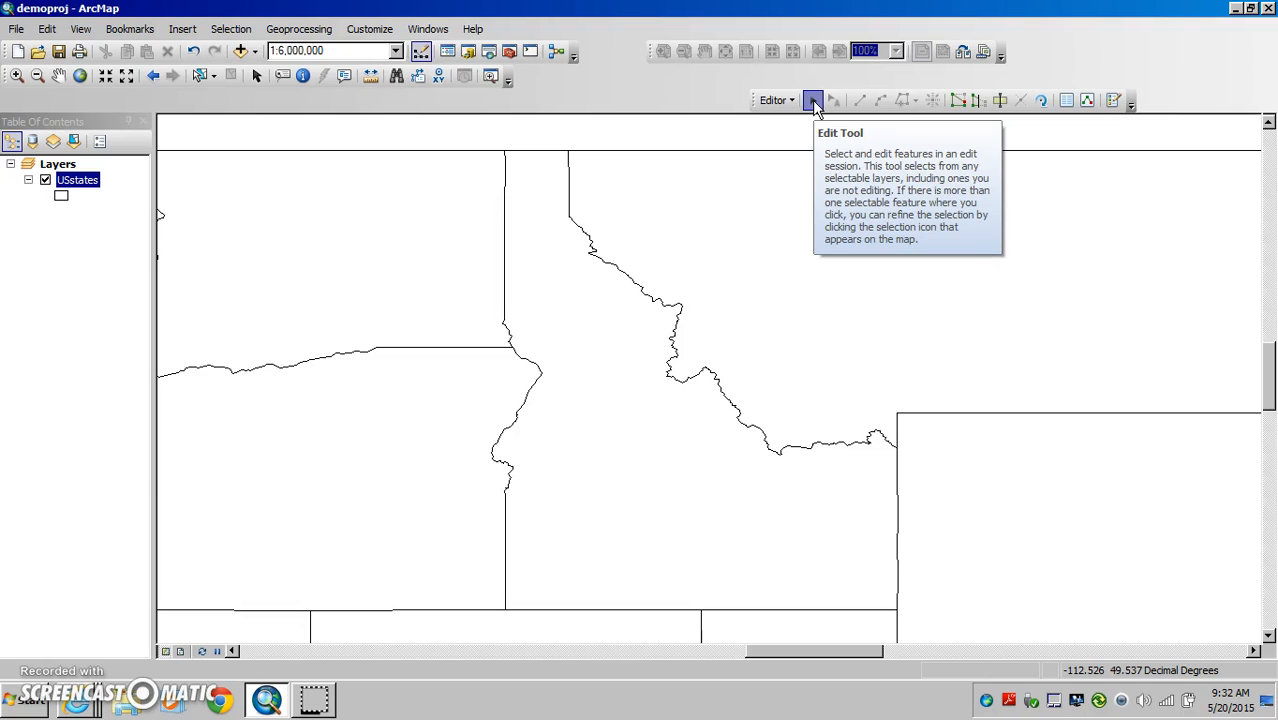
- Use the Edit Tool to display Idaho's vertices for editing, and move the Edit Vertices toolbar clear of its boundary
left_click(813, 101)
left_click(683, 441)
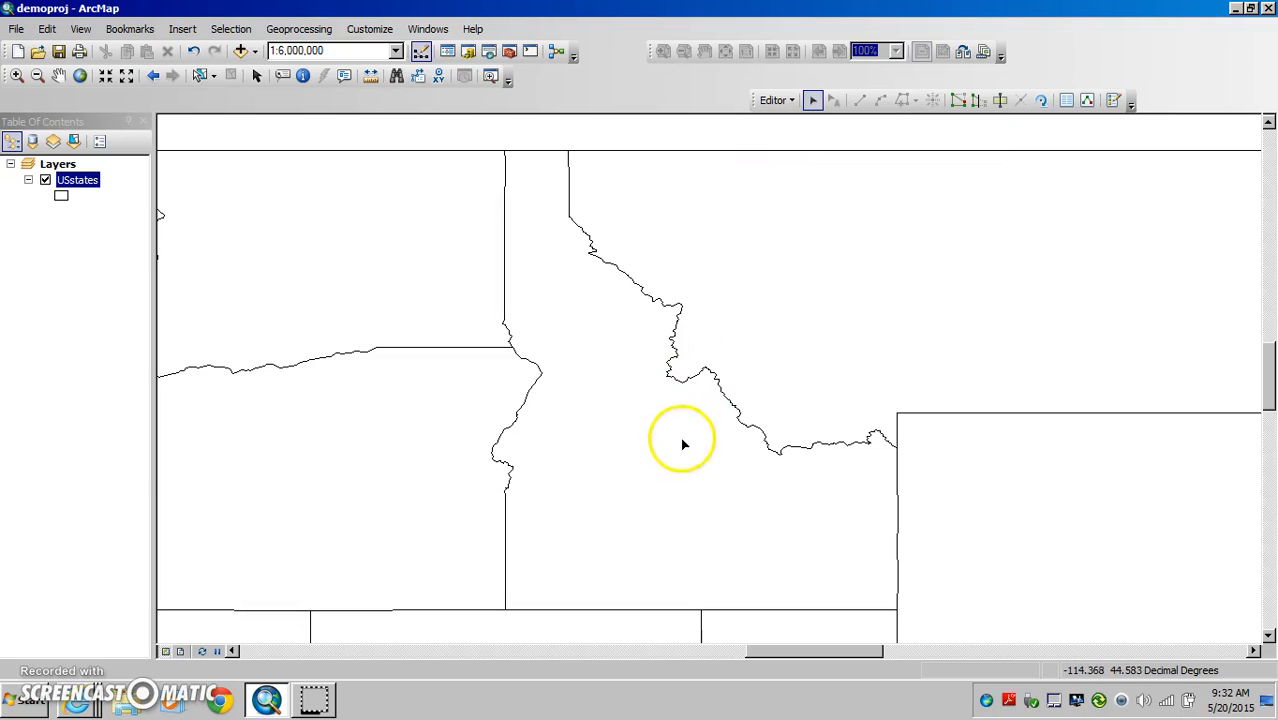
double_click(595, 404)
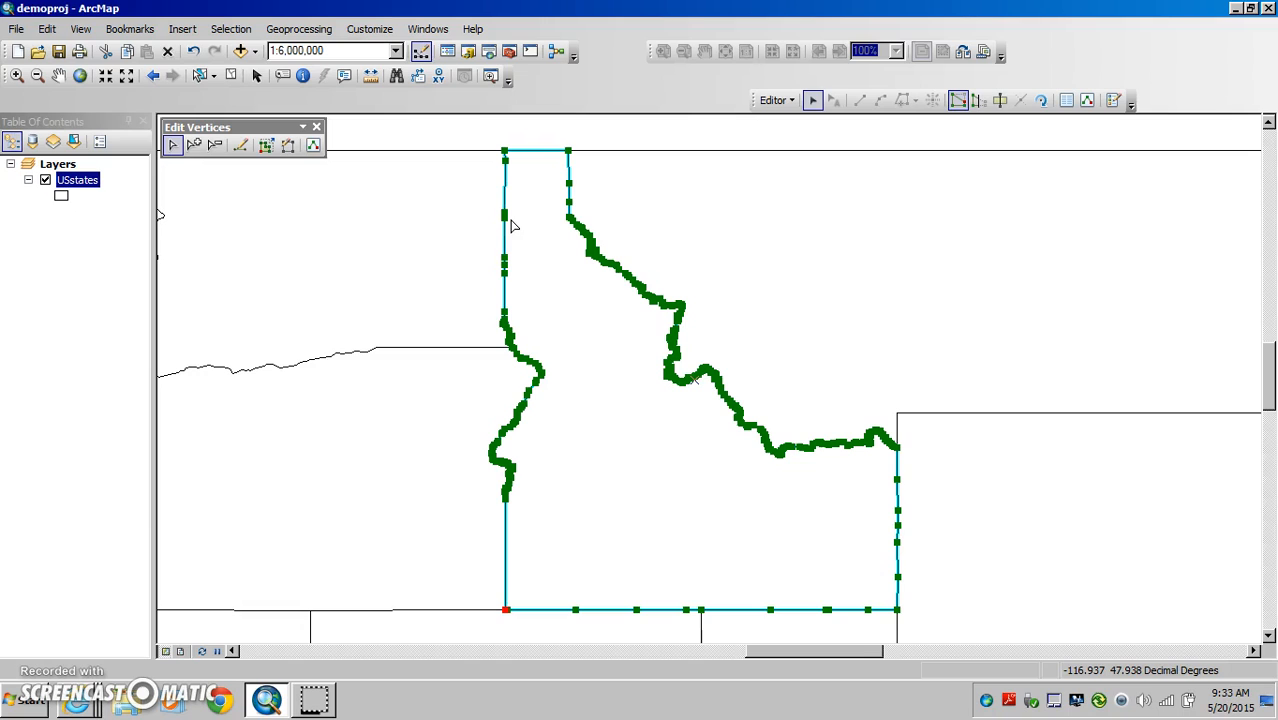
left_click_drag(281, 126, 308, 183)
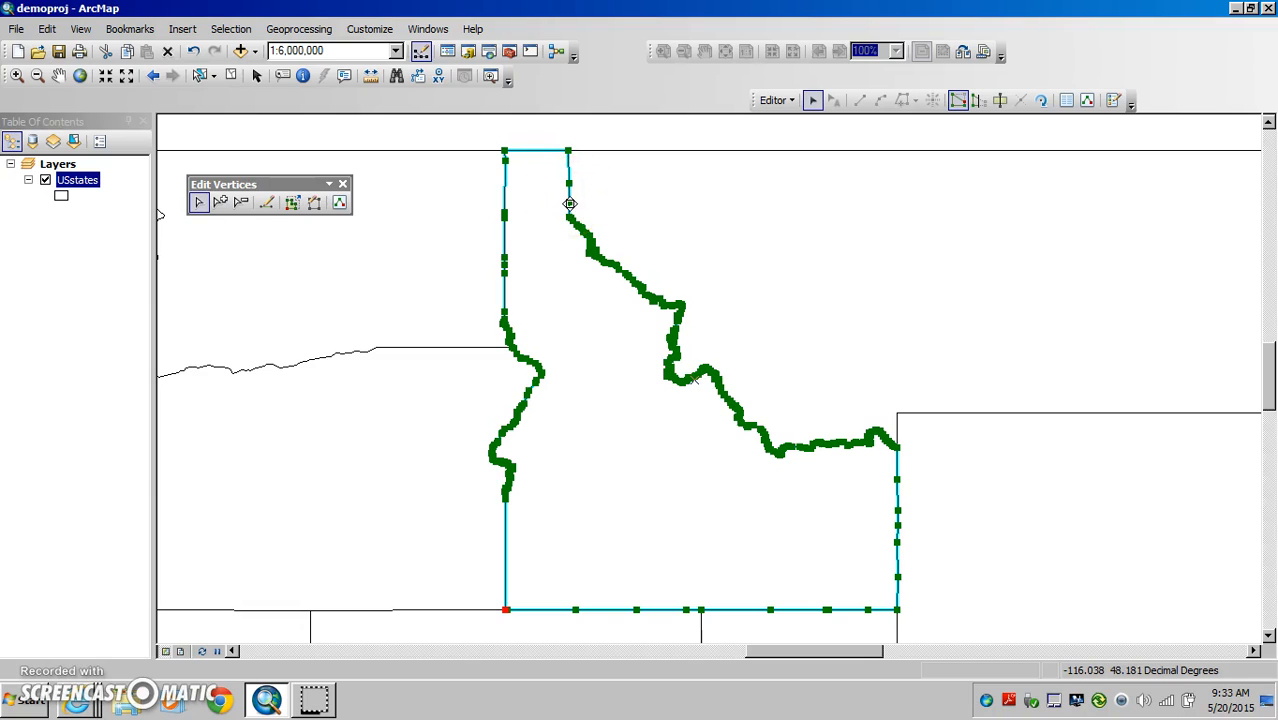
- Delete three consecutive vertices on Idaho's northeastern border, just below its straight panhandle section, and finish the sketch
left_click(17, 79)
left_click_drag(546, 201, 687, 323)
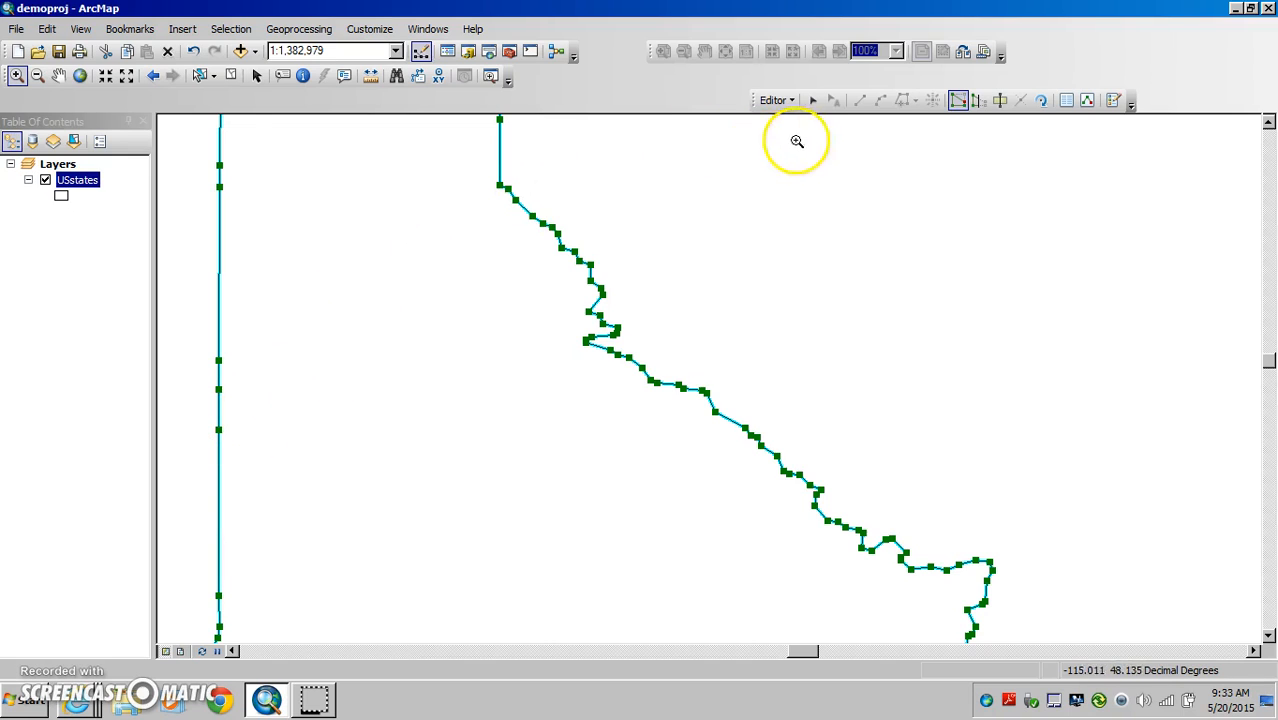
left_click(811, 101)
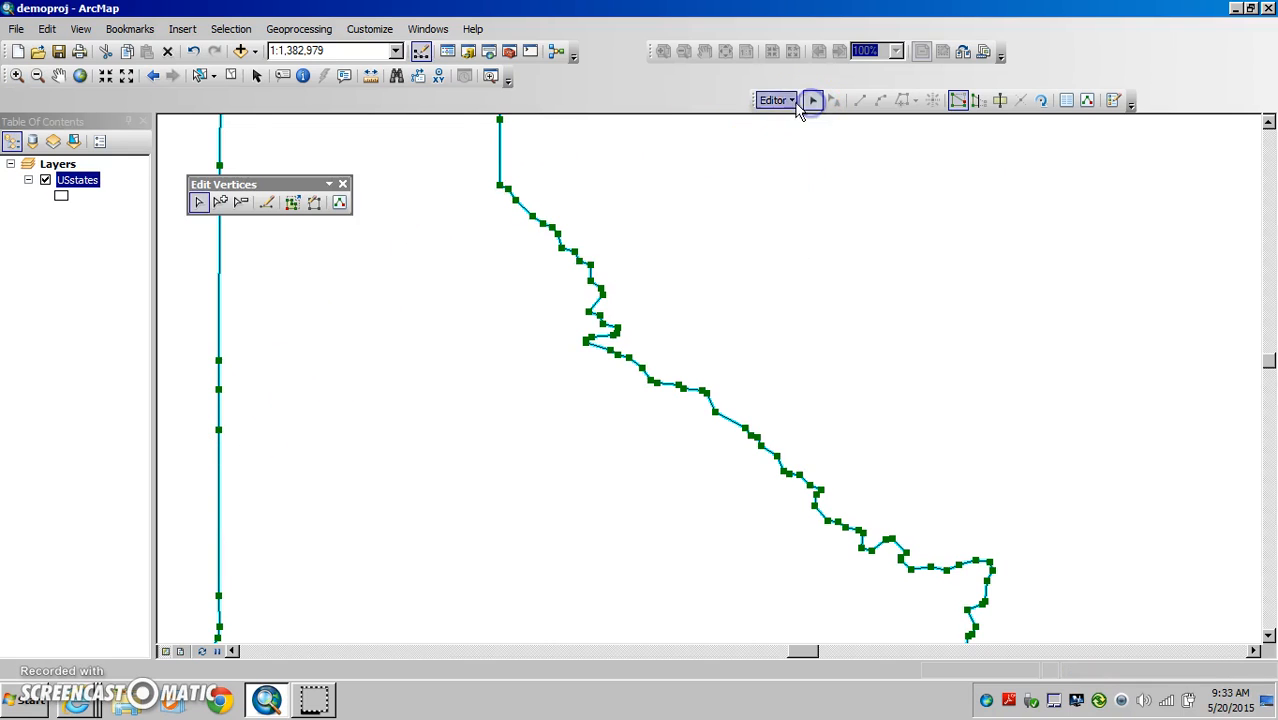
right_click(516, 199)
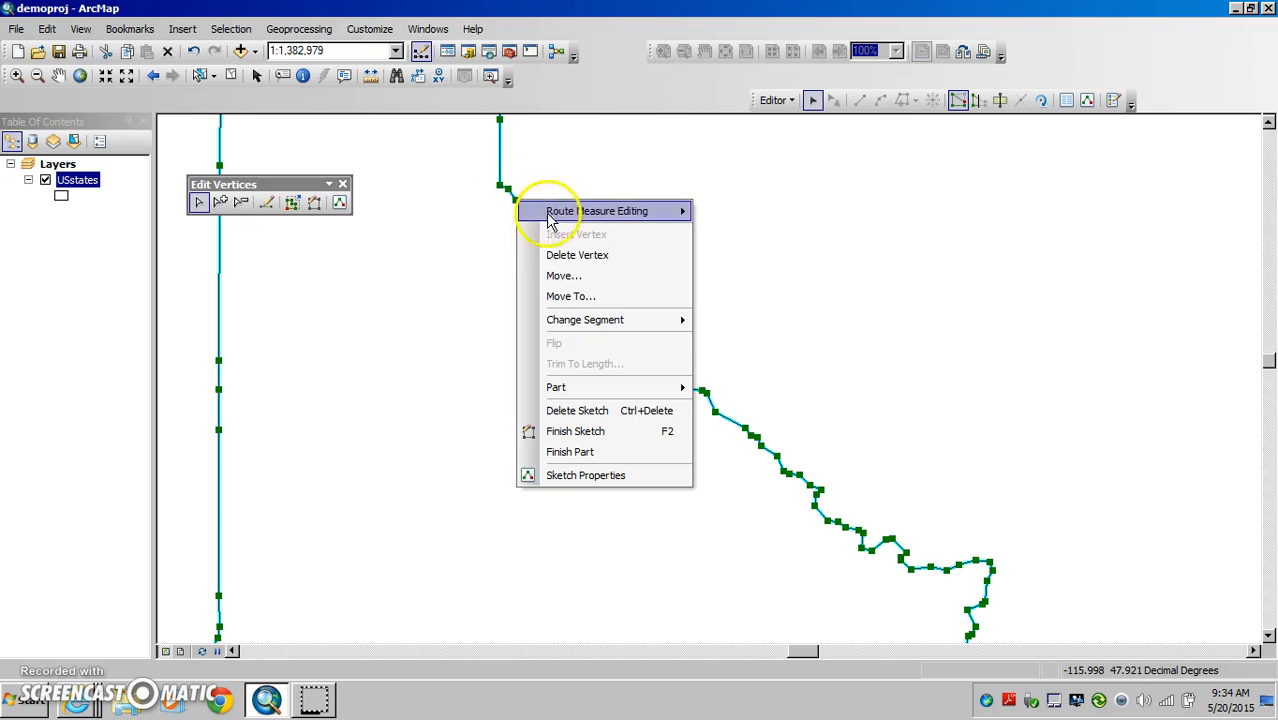
left_click(548, 254)
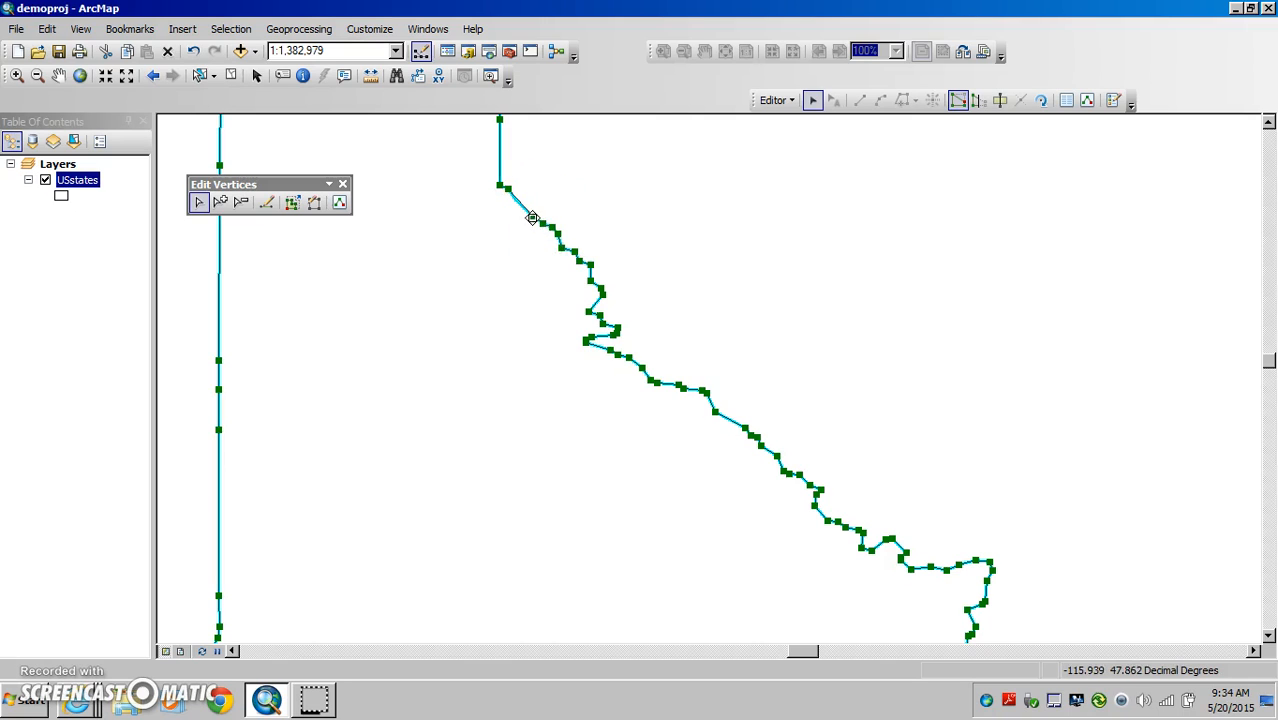
right_click(533, 220)
left_click(558, 271)
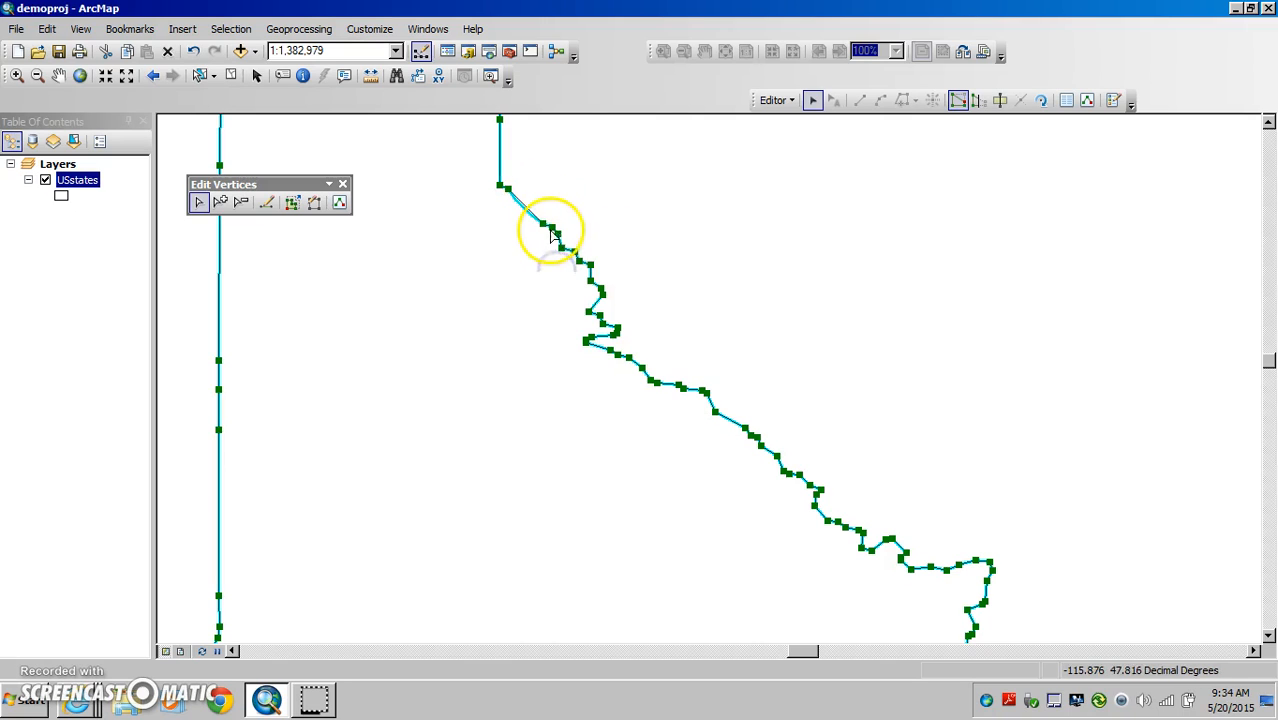
right_click(541, 223)
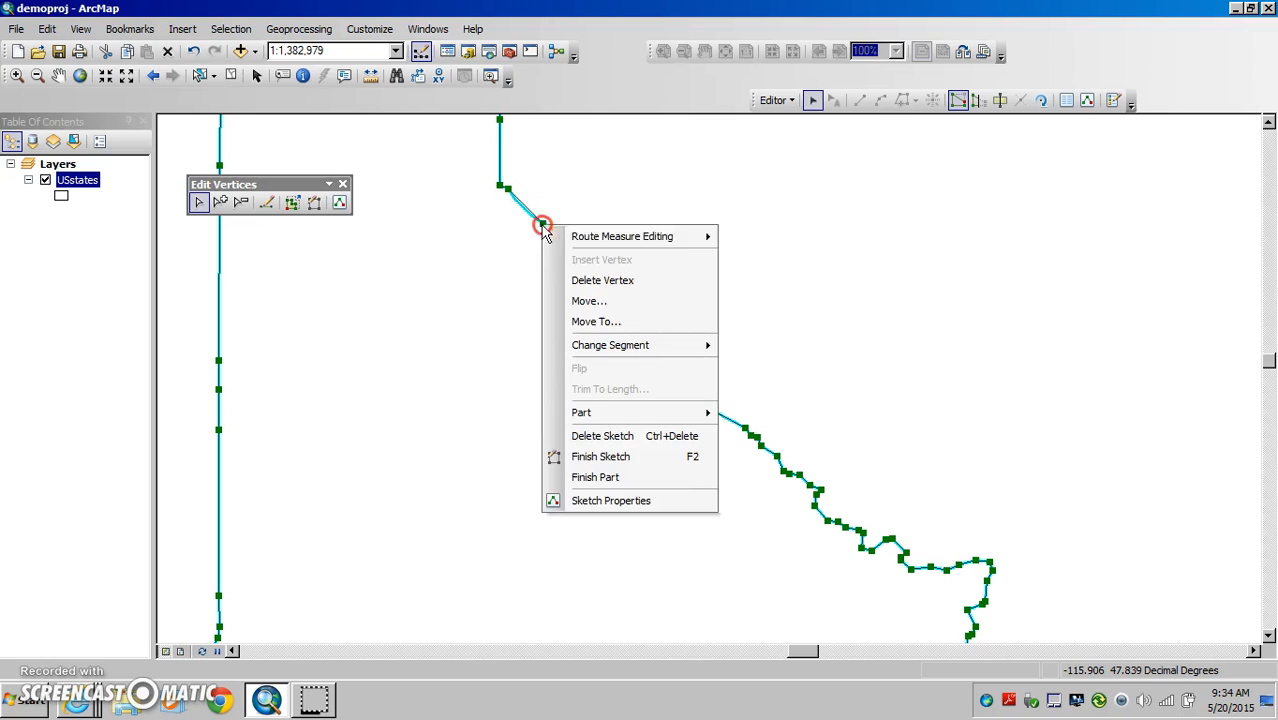
left_click(565, 277)
right_click(551, 227)
left_click(544, 246)
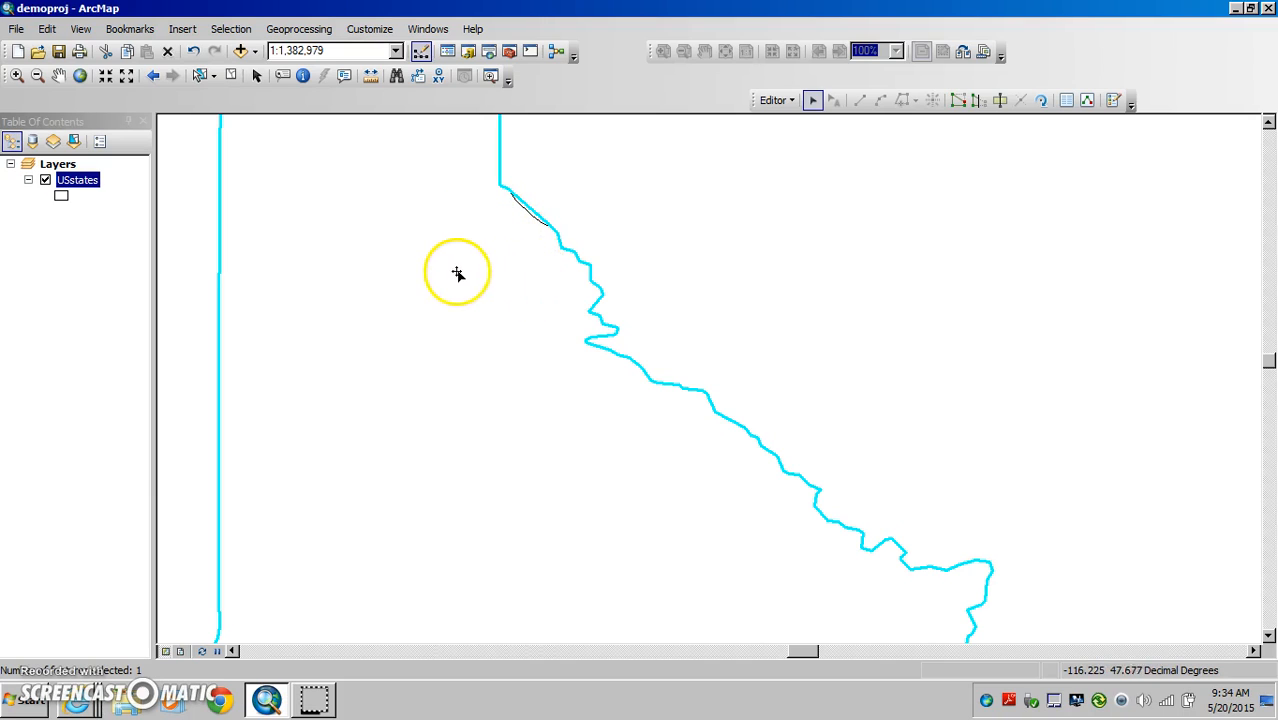
- Reopen Idaho's vertices, delete the next one along the straightened border segment, and insert a new vertex midway on that segment
double_click(435, 275)
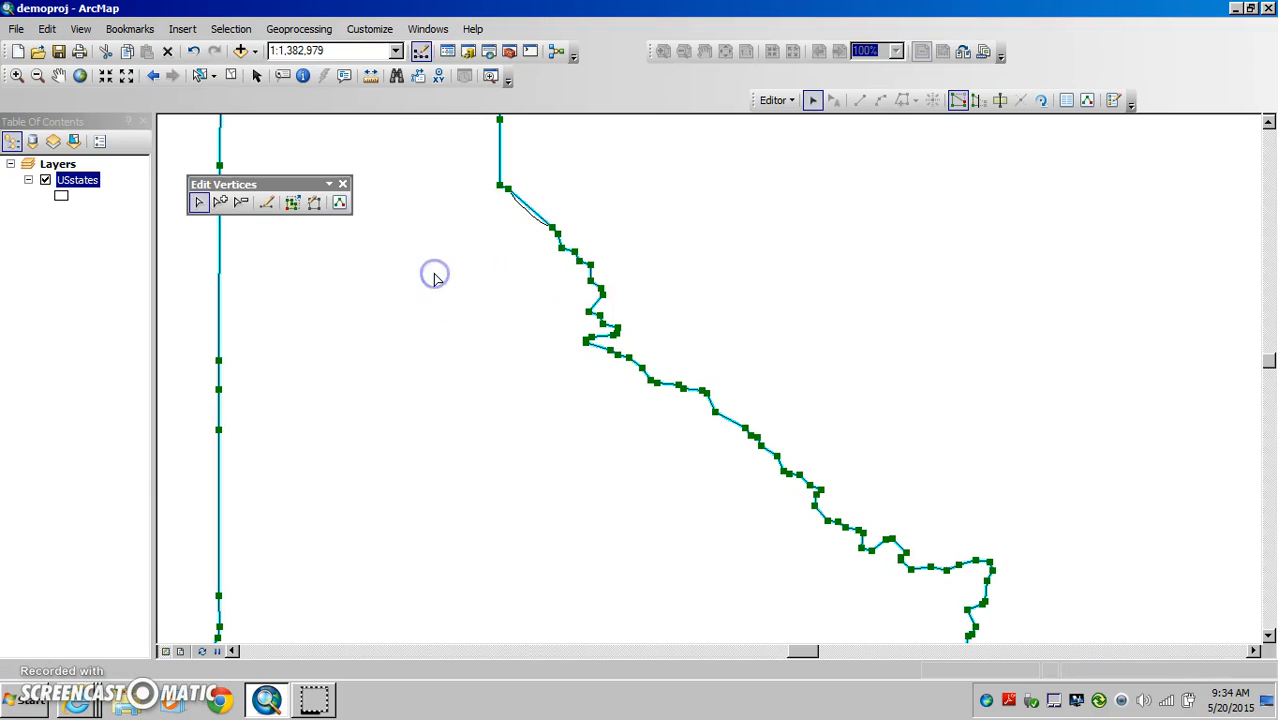
right_click(553, 229)
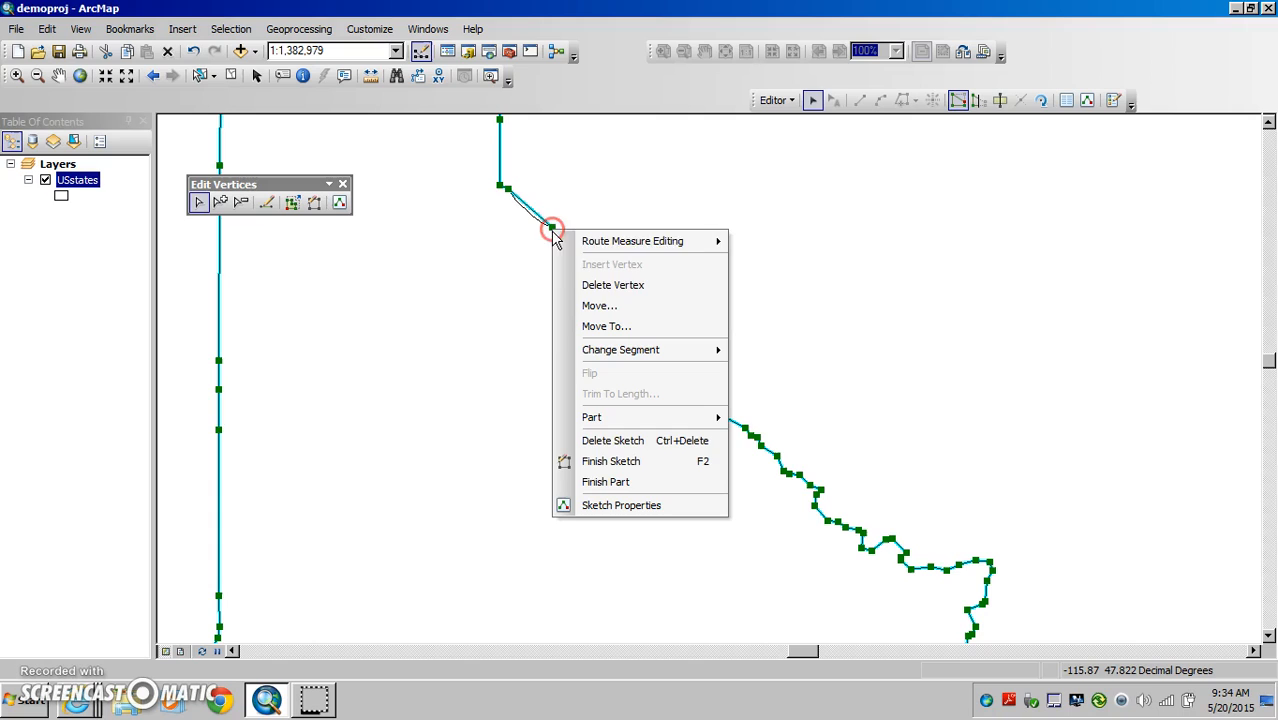
left_click(575, 283)
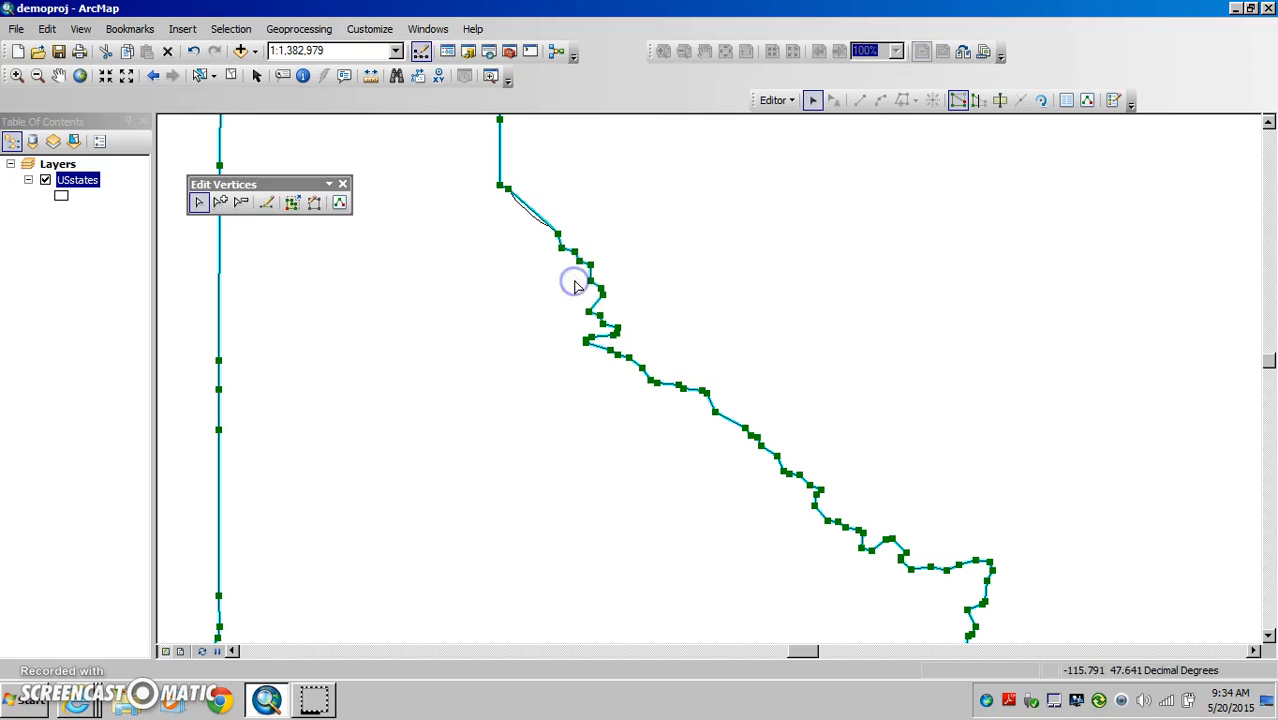
right_click(536, 214)
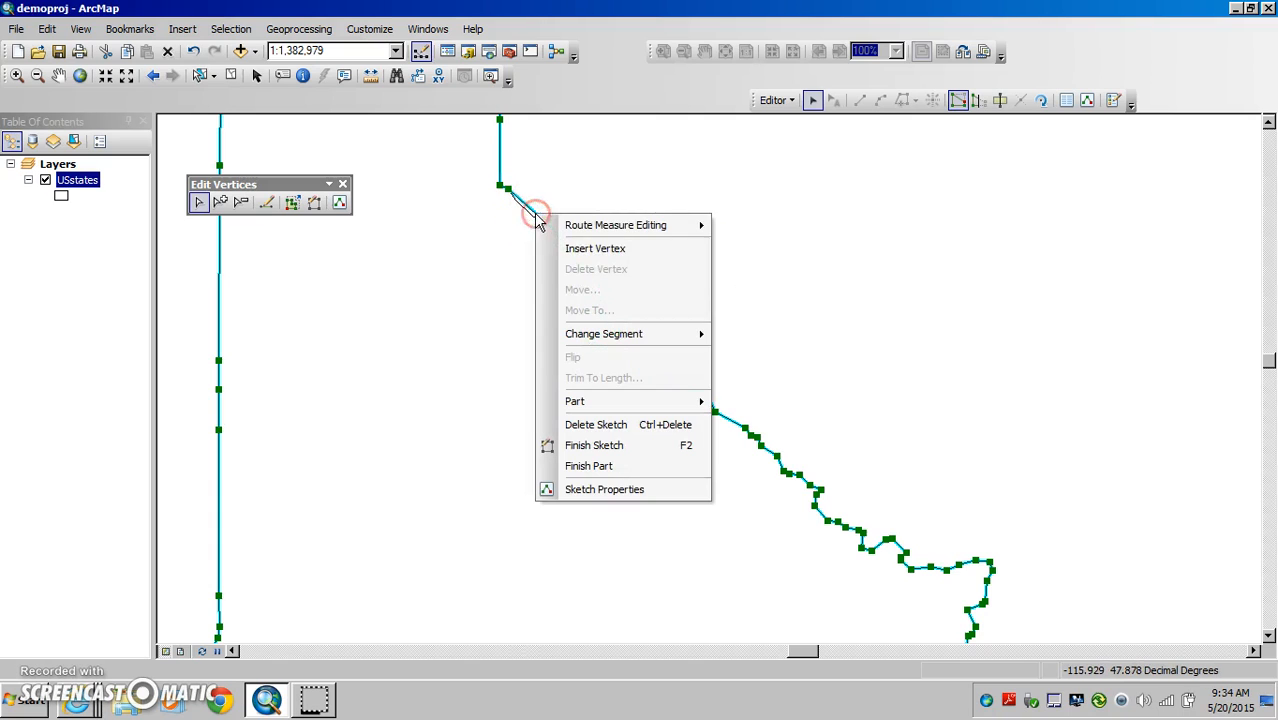
left_click(575, 249)
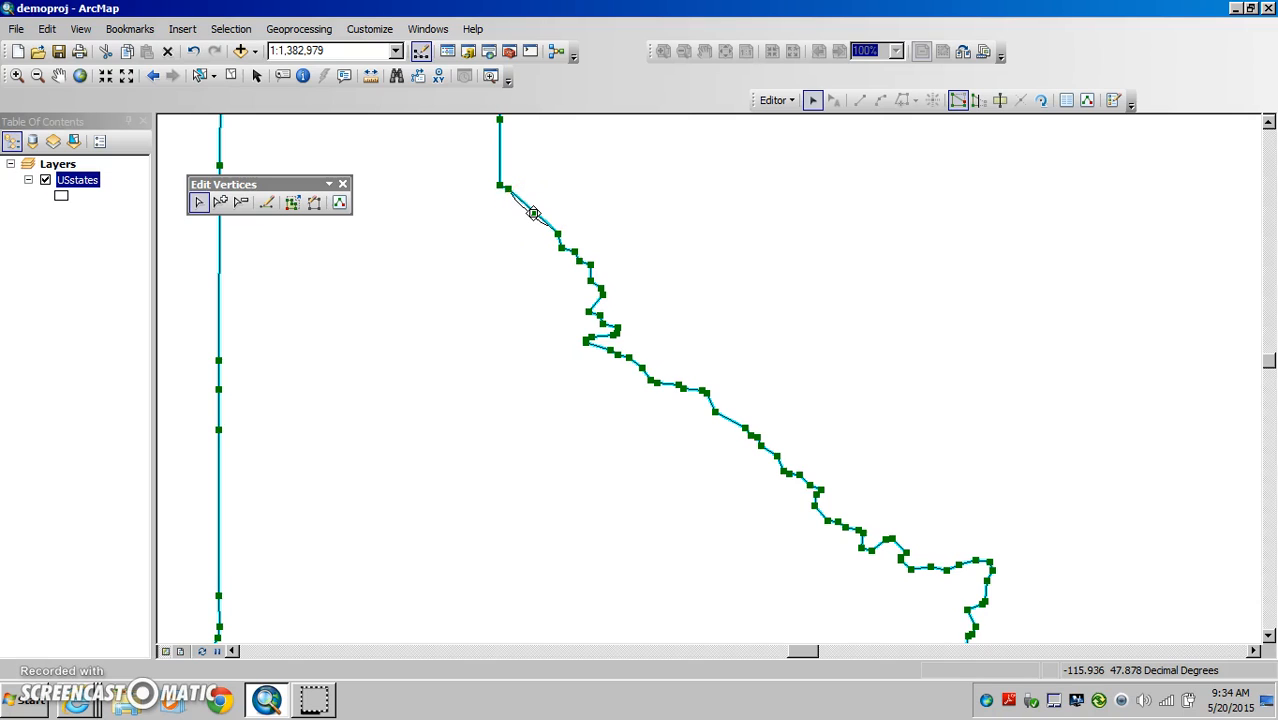
- Move the inserted vertex and the five vertices following it eastward, stretching Idaho's border into Montana
left_click_drag(533, 213, 700, 179)
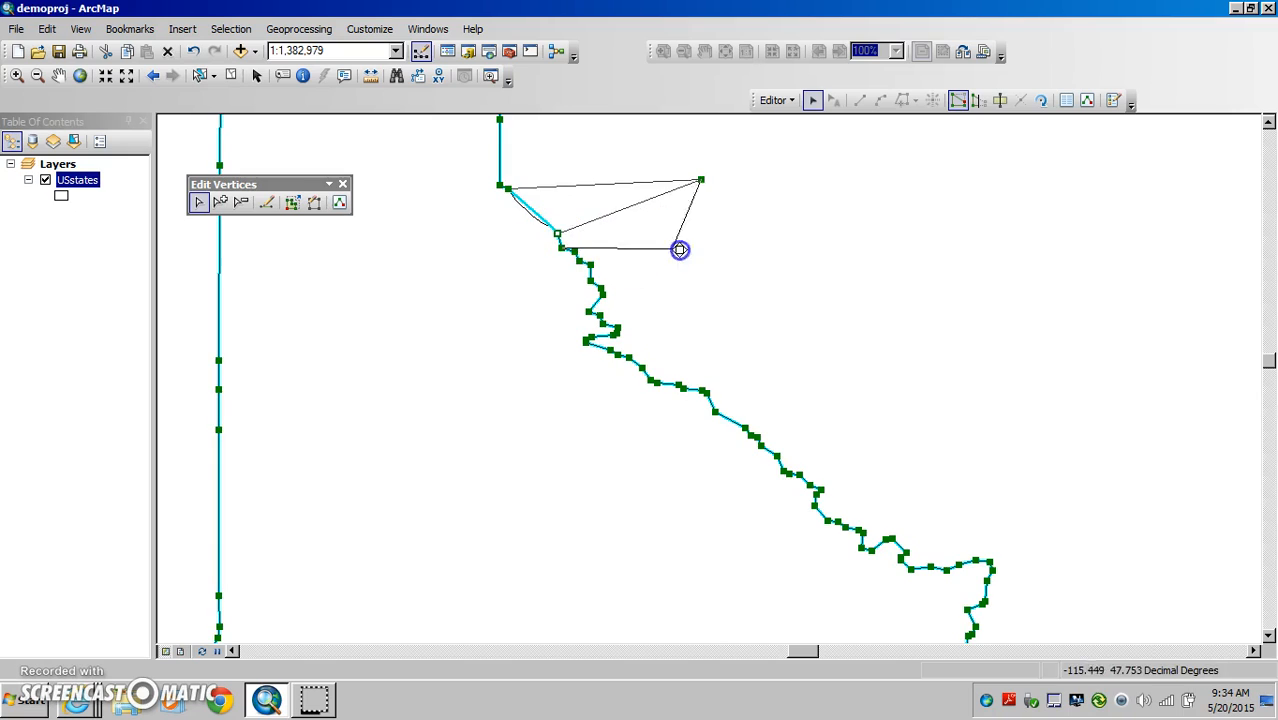
left_click(763, 257)
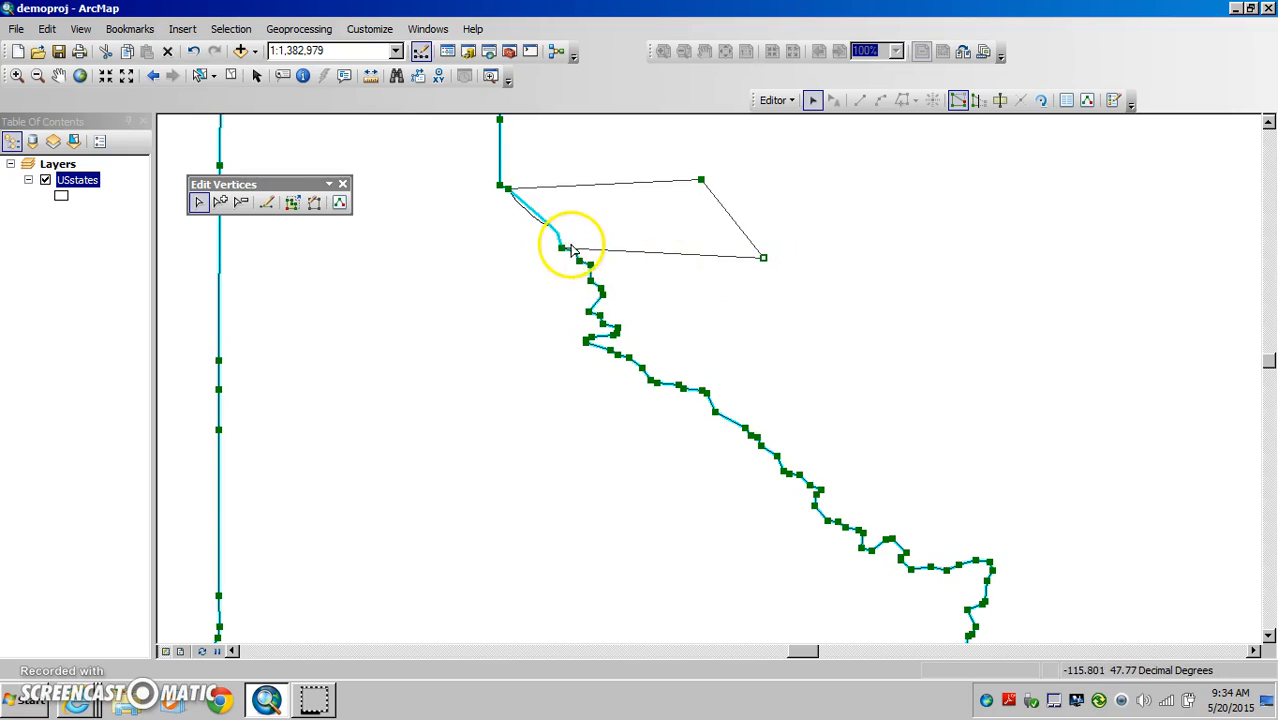
left_click(564, 250)
left_click(795, 292)
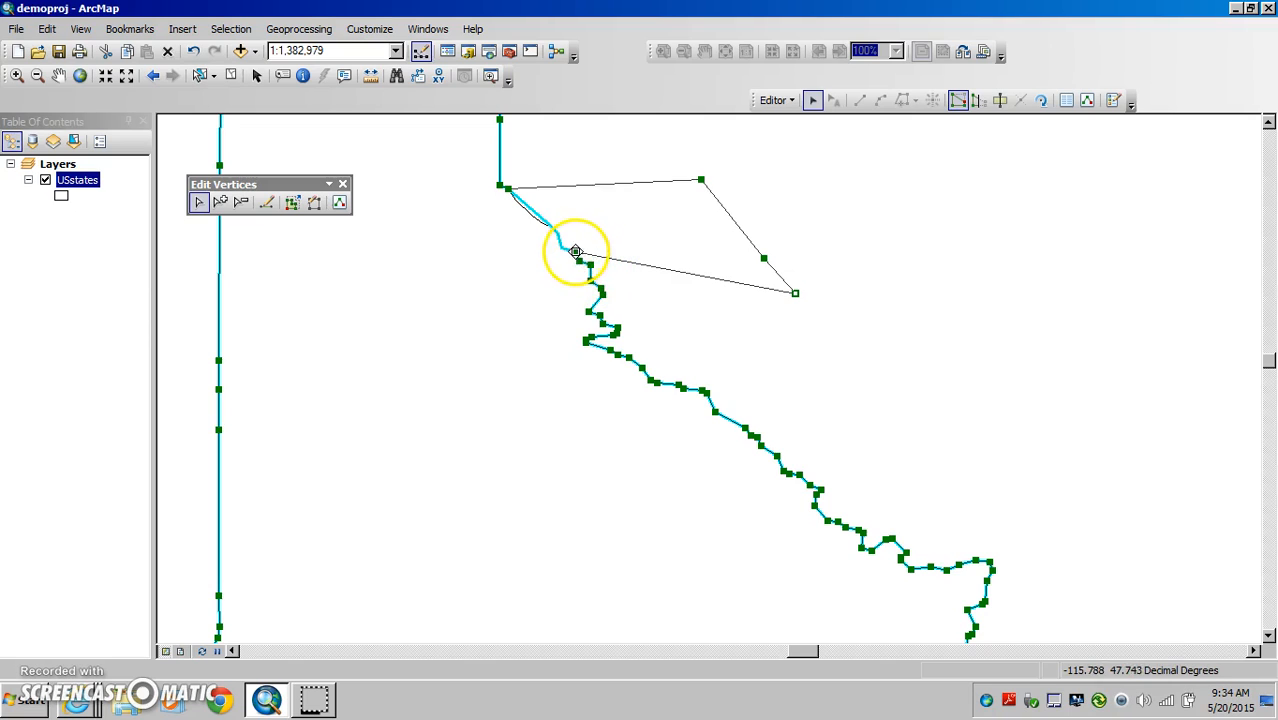
left_click(811, 324)
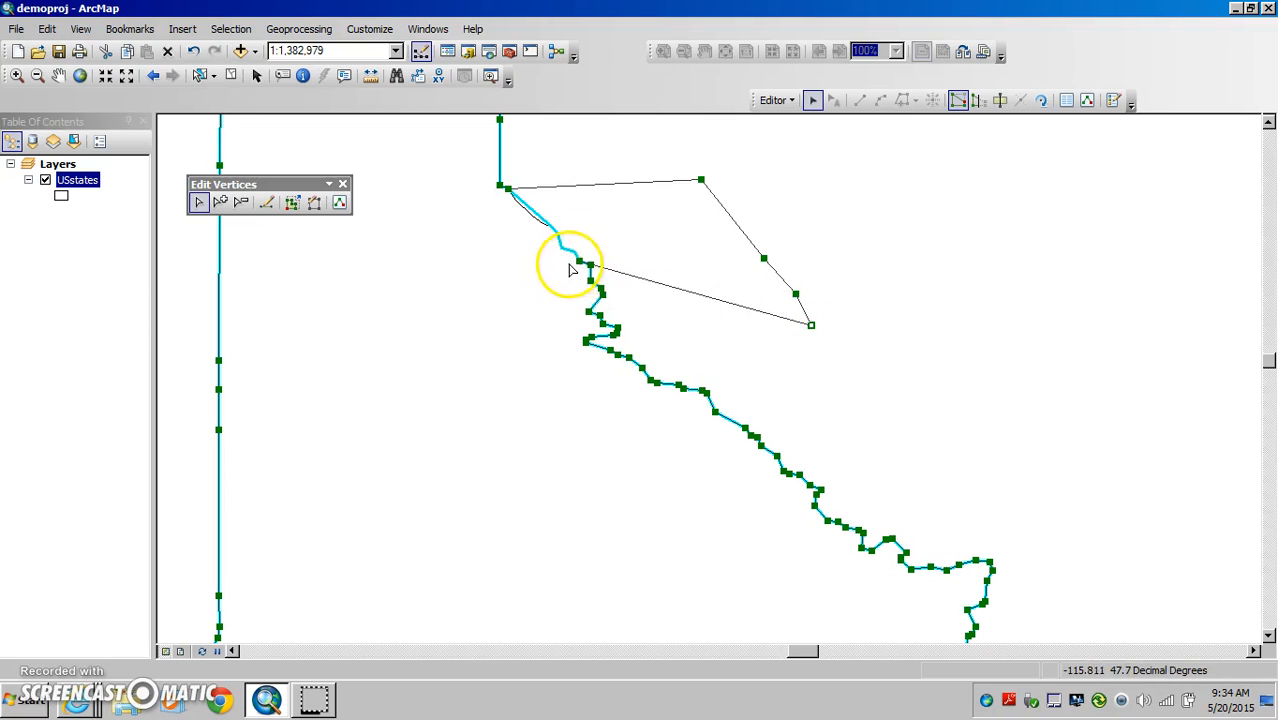
left_click(579, 263)
left_click(834, 352)
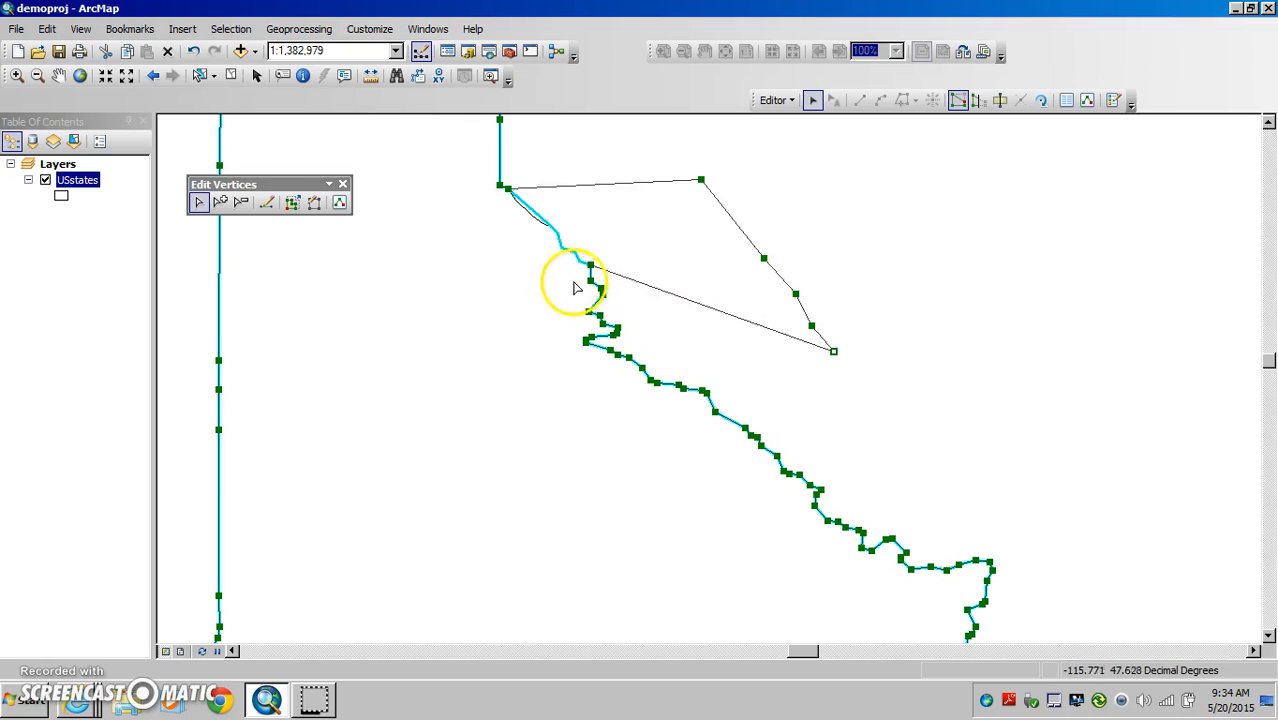
left_click(595, 290)
double_click(841, 377)
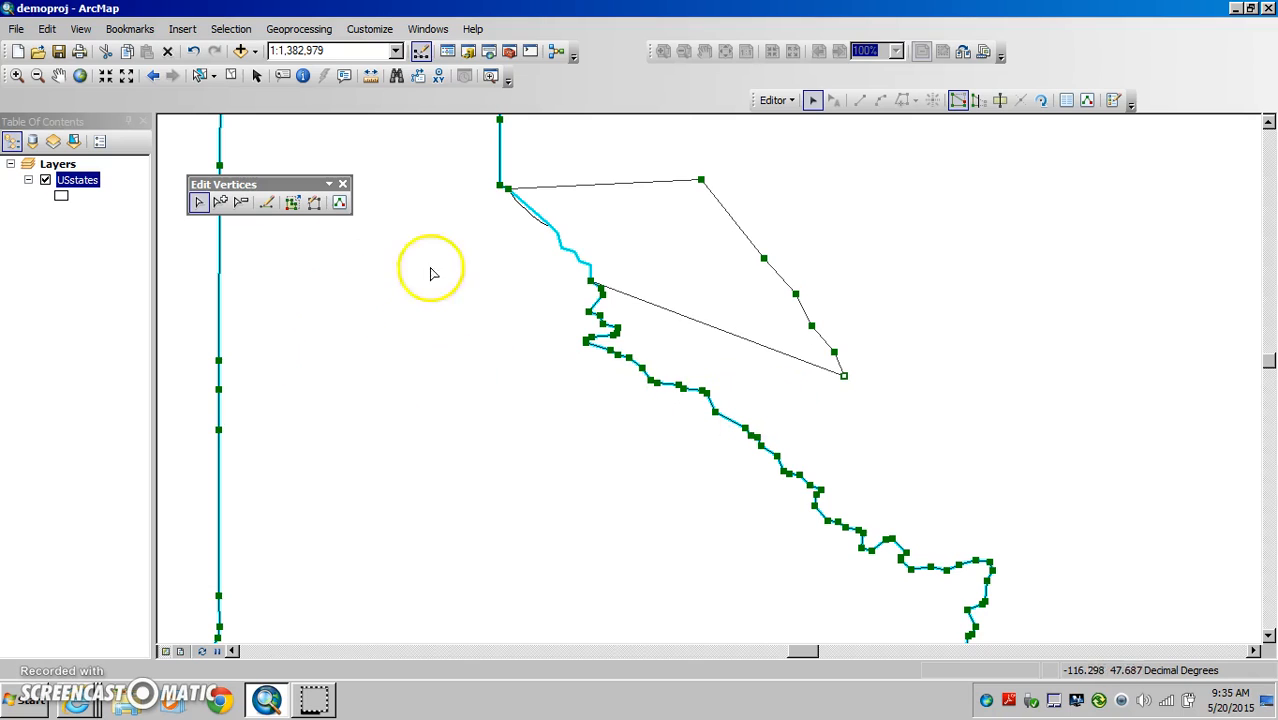
- Stop the edit session and discard the boundary edits
left_click(776, 100)
left_click(805, 143)
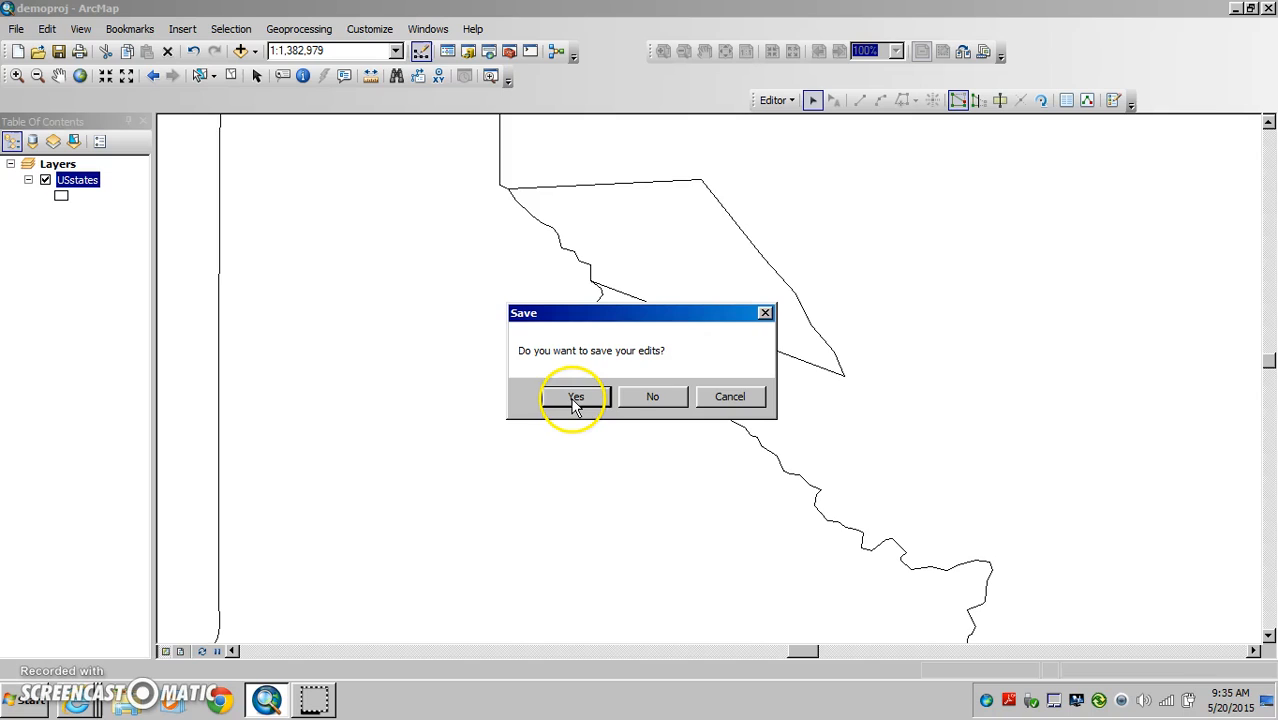
left_click(650, 398)
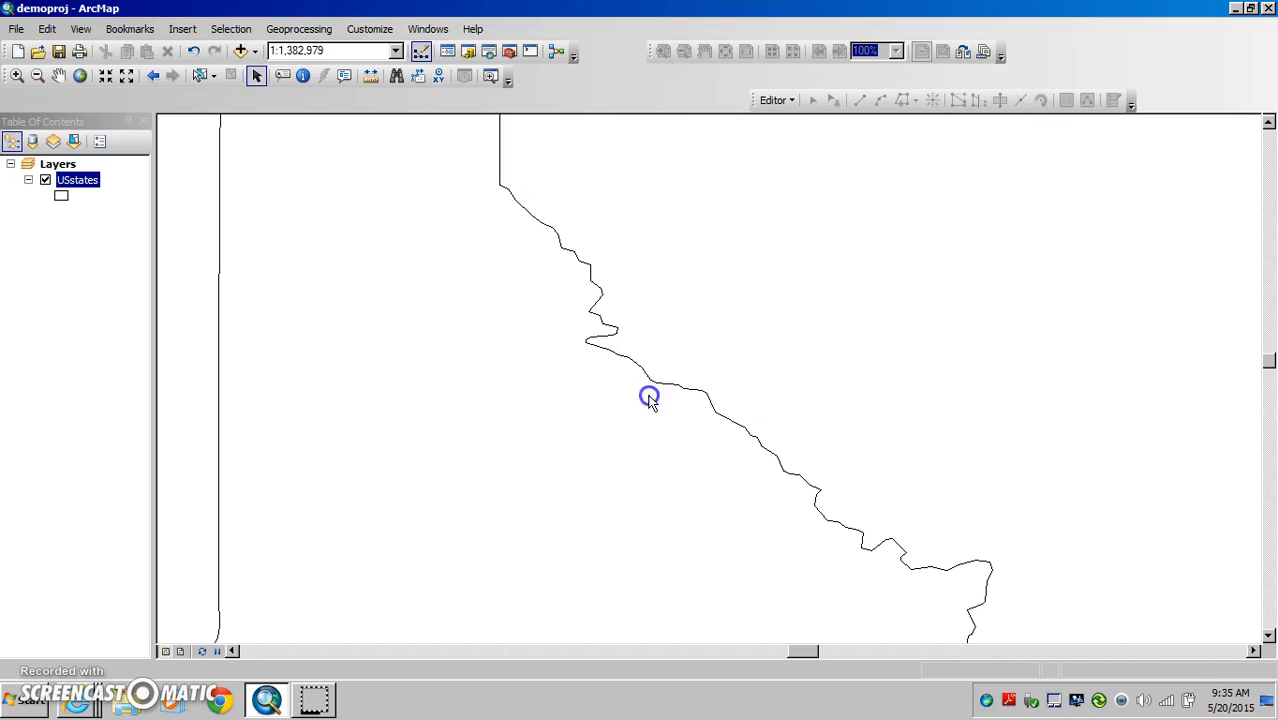